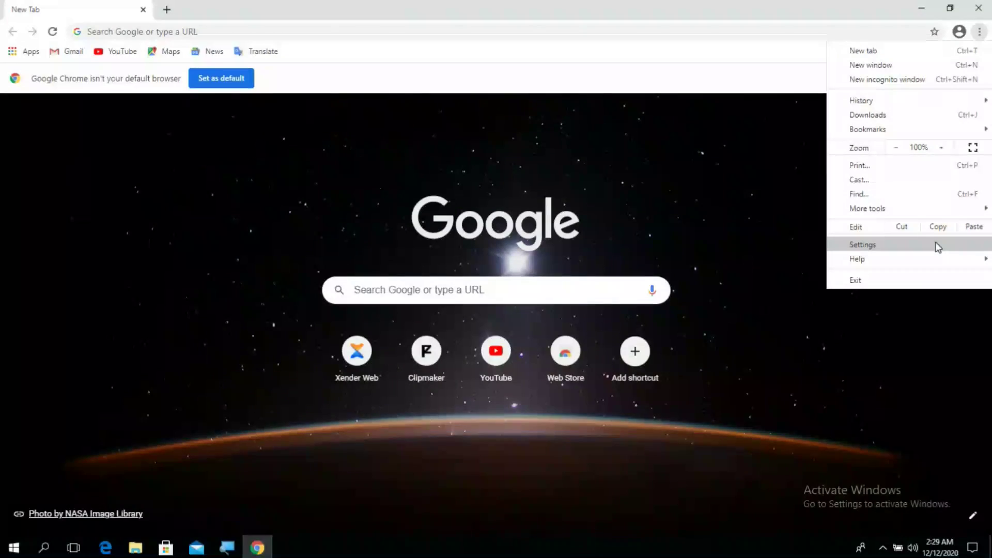
- Open Chrome Settings and scroll down to the Privacy and security section
click(937, 248)
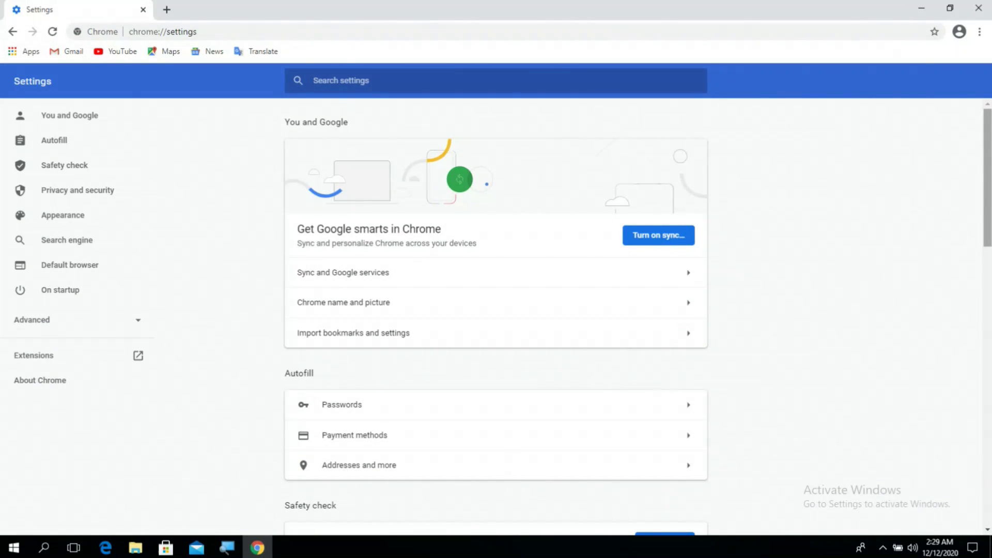
scroll(948, 243, down, 3)
scroll(539, 284, down, 4)
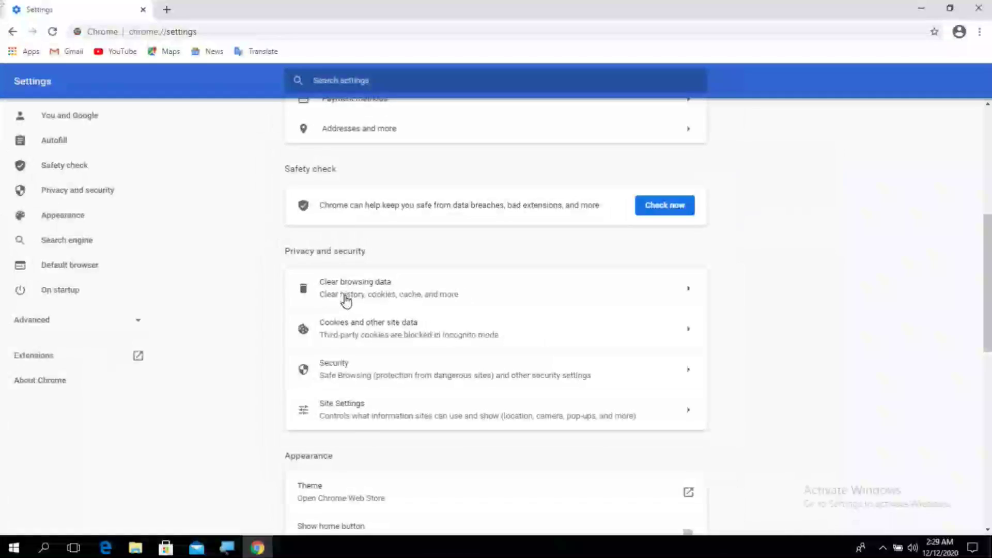
- Clear all-time browsing history, cookies and cached images and files
click(345, 296)
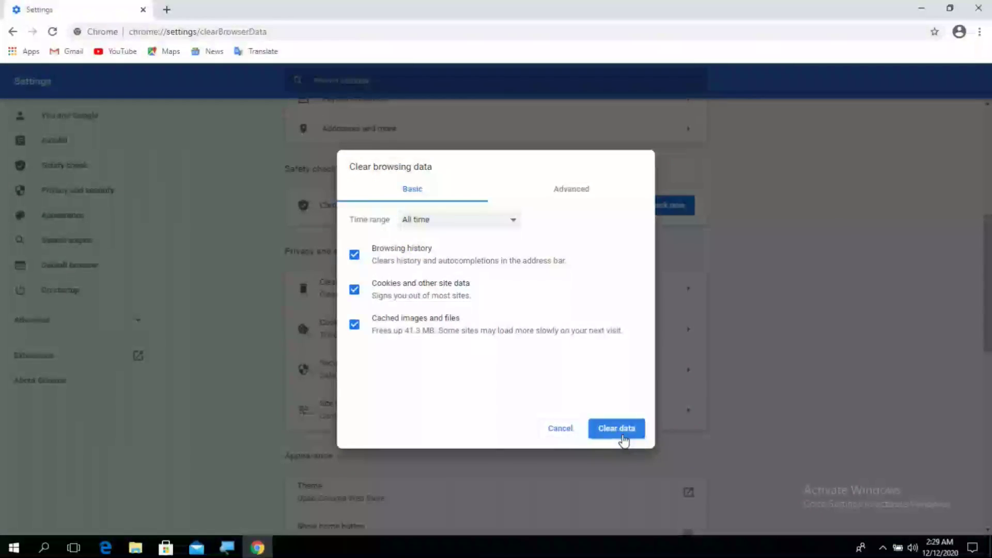
click(623, 442)
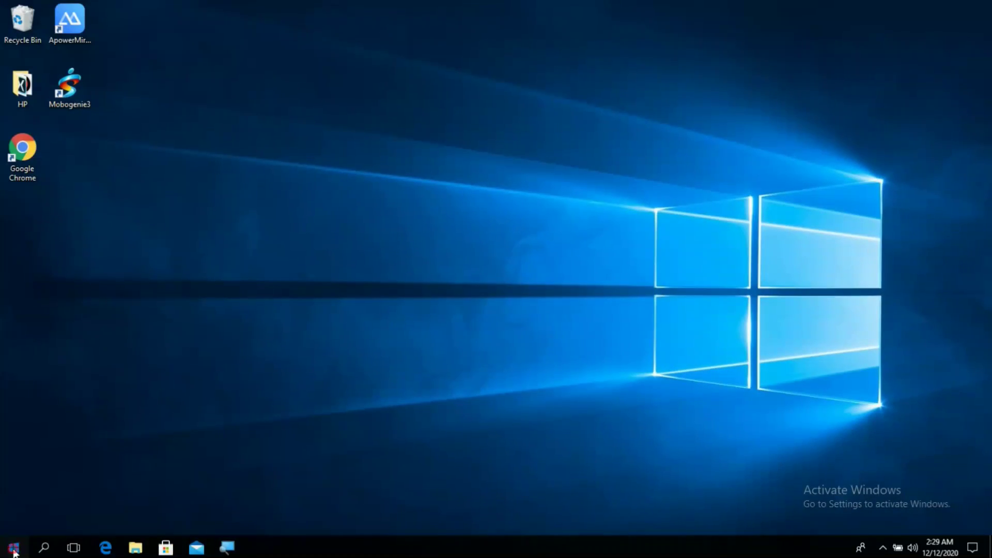
- Search 'cmd' from Start and launch Command Prompt as administrator
click(76, 496)
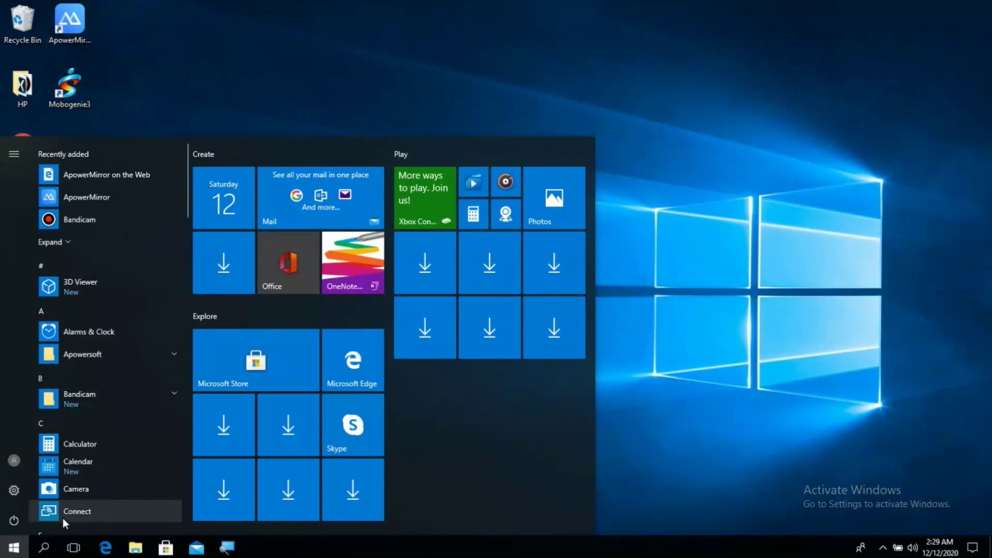
text(cmd)
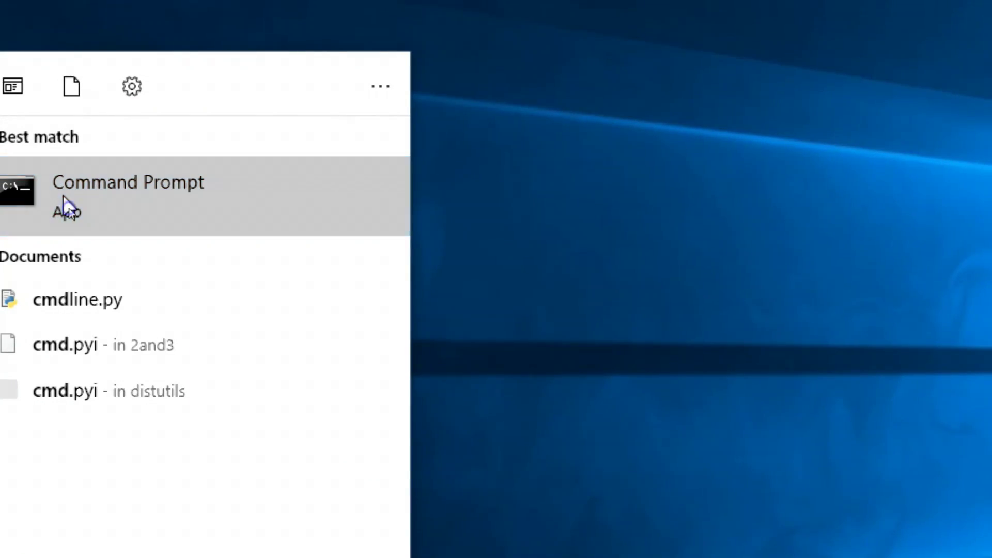
right_click(63, 196)
click(207, 213)
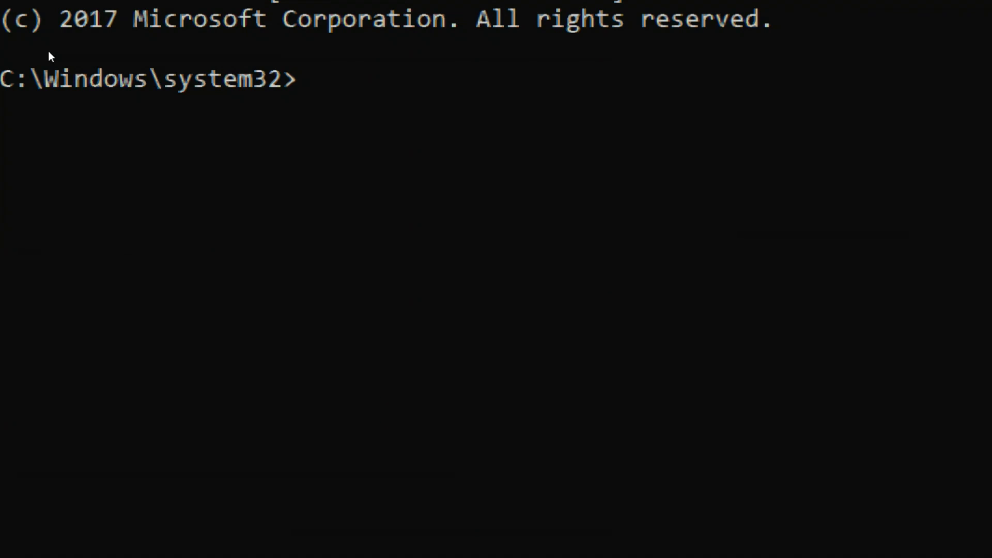
- Run ipconfig/release, correcting the typo, then ipconfig/all to list adapter details
text(ipconfi)
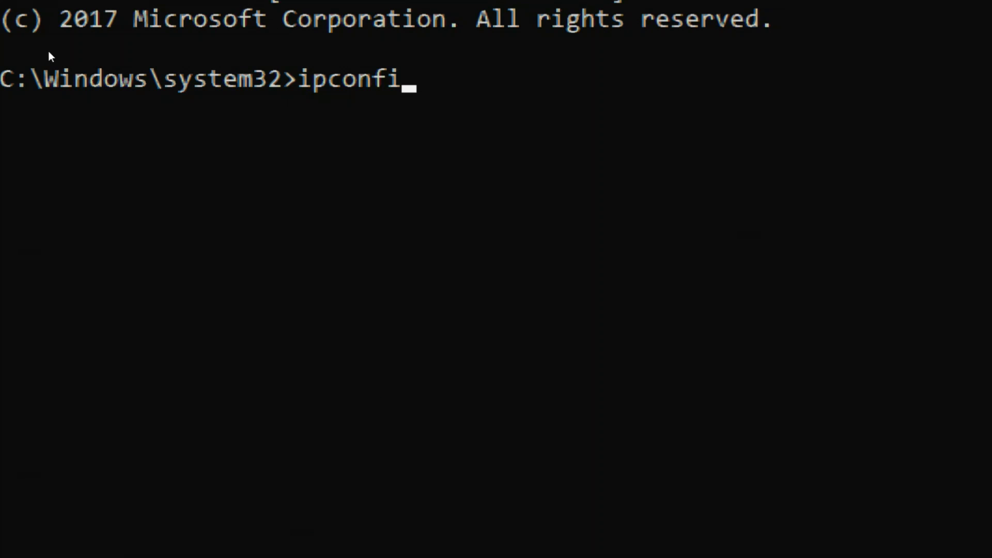
text(g/tele)
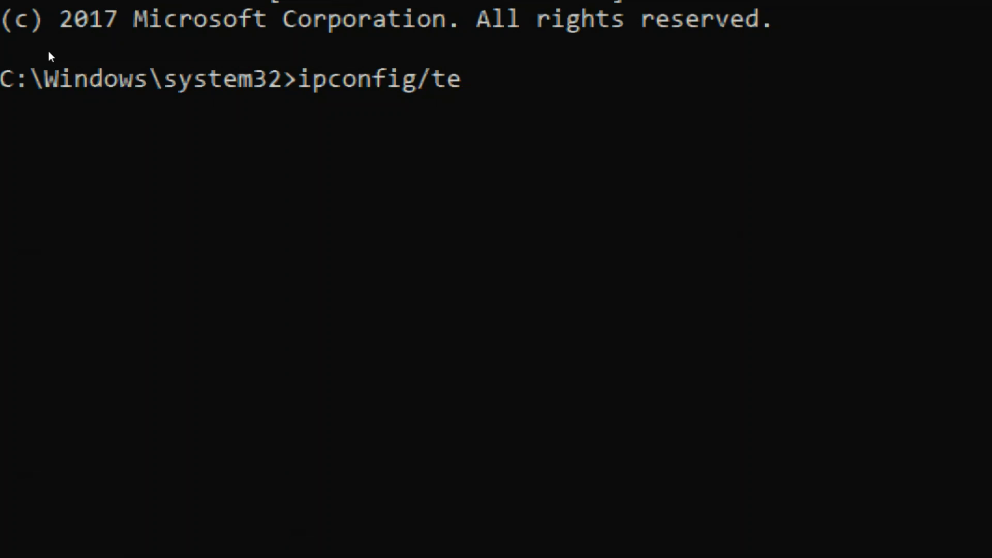
text(ase)
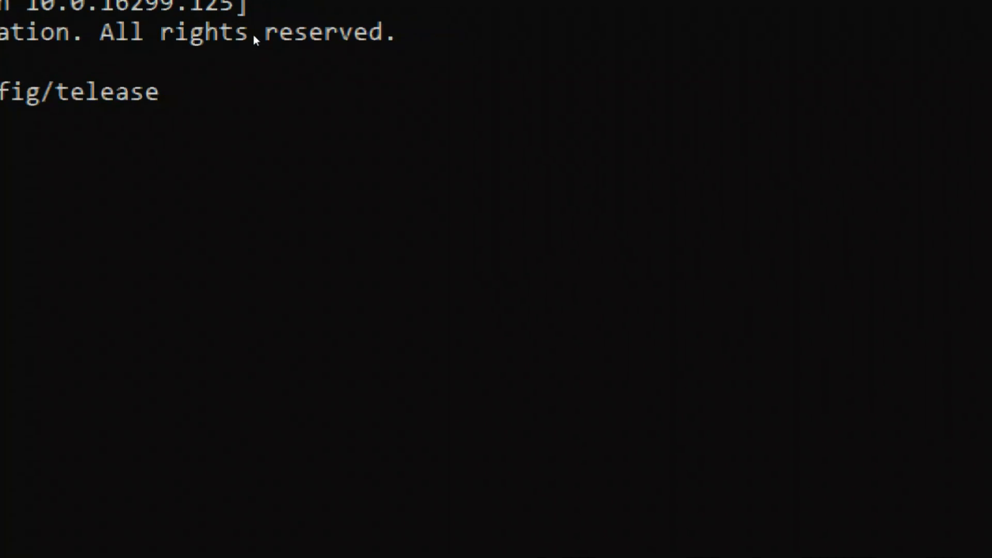
key(BackSpace)
key(BackSpace)
key(BackSpace)
key(BackSpace)
key(BackSpace)
key(BackSpace)
key(BackSpace)
text(rel)
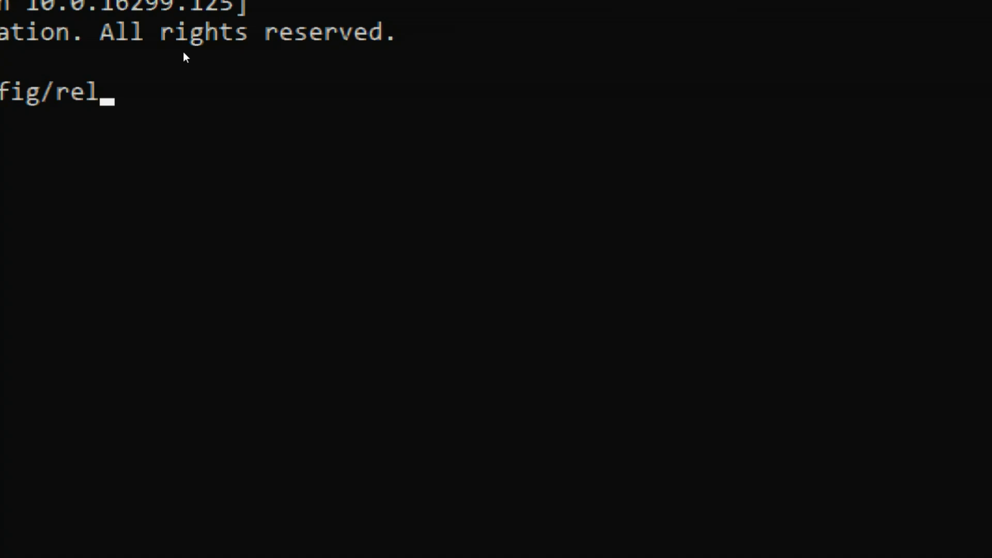
text(ease)
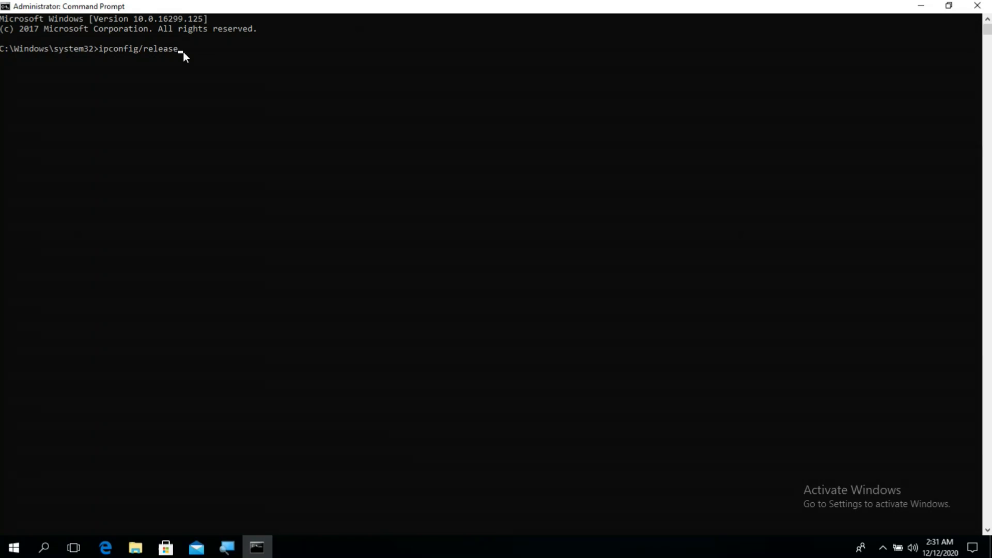
key(Return)
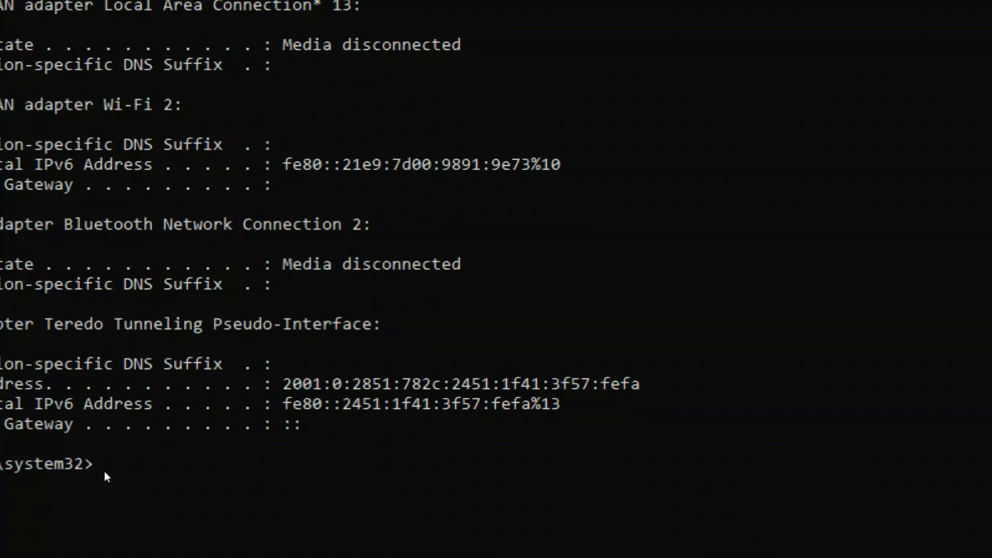
text(config/all)
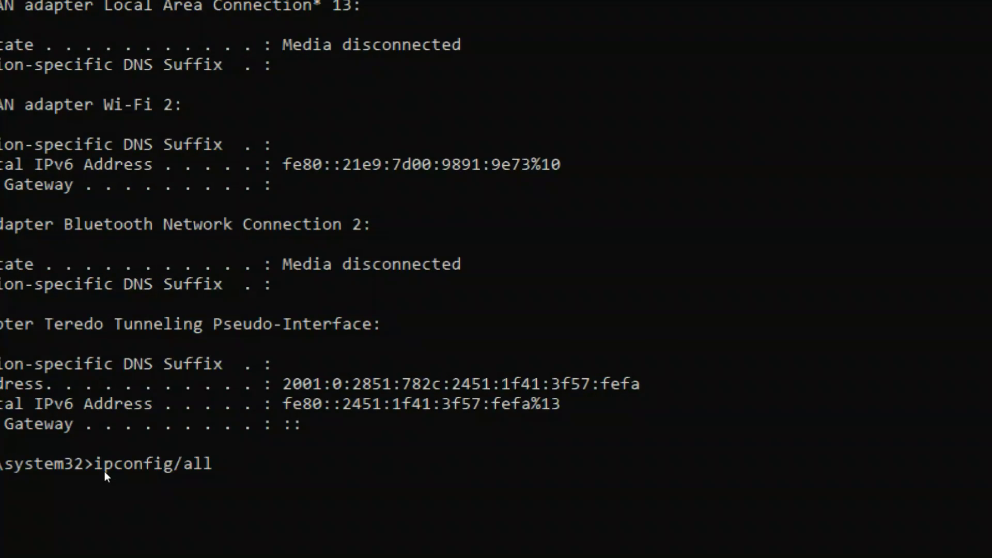
key(Return)
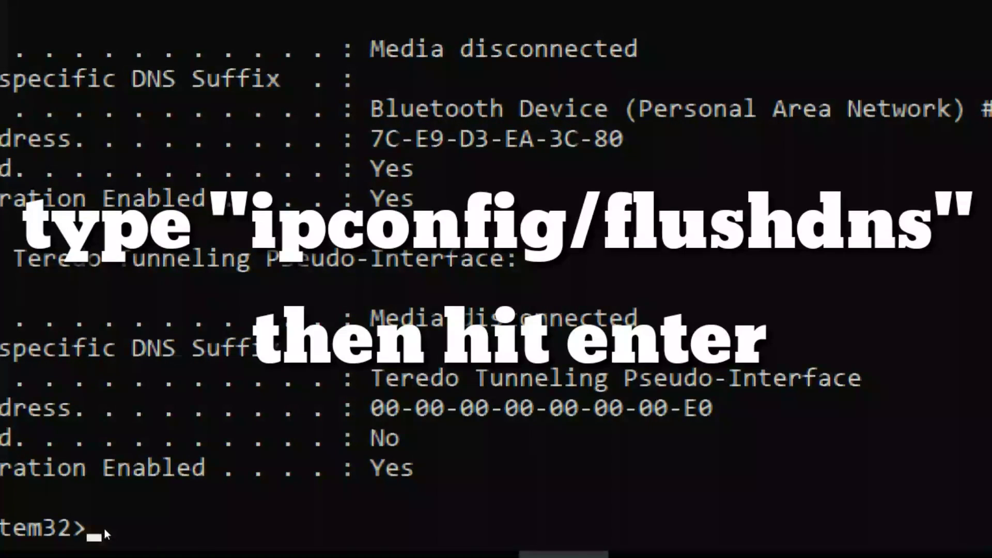
- Run ipconfig/flushdns and ipconfig/renew, giving Wi-Fi 2 the address 192.168.1.5
text(ipconfig)
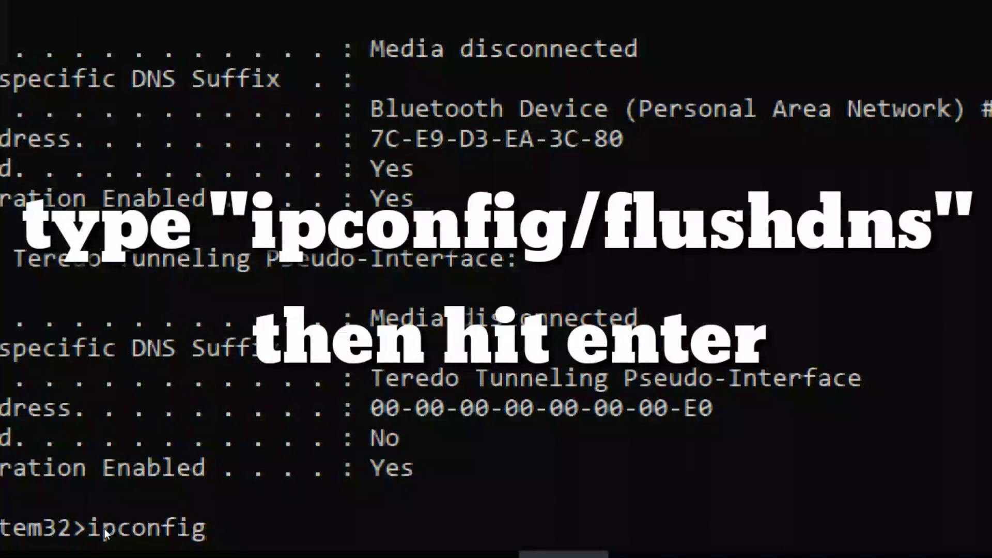
text(/flu)
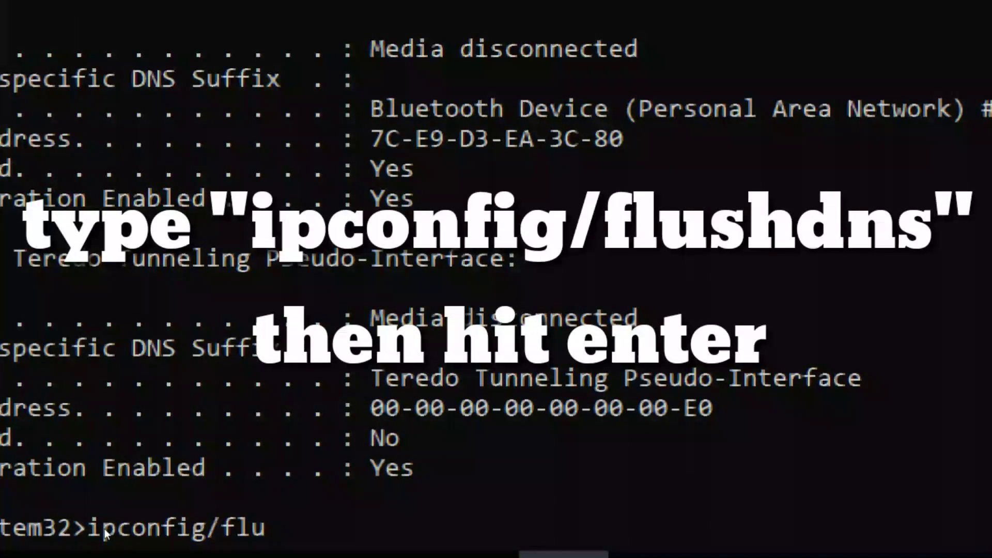
text(shdns)
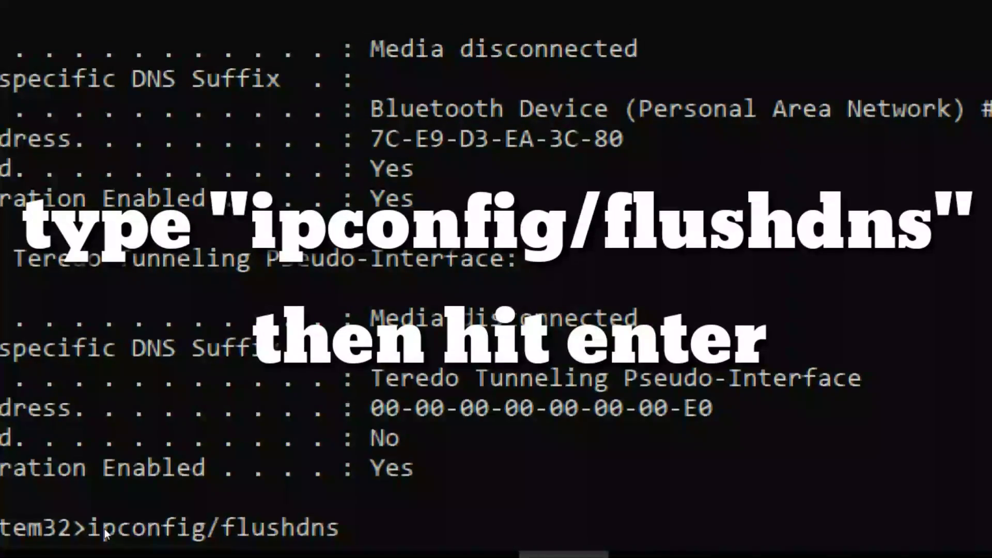
key(Return)
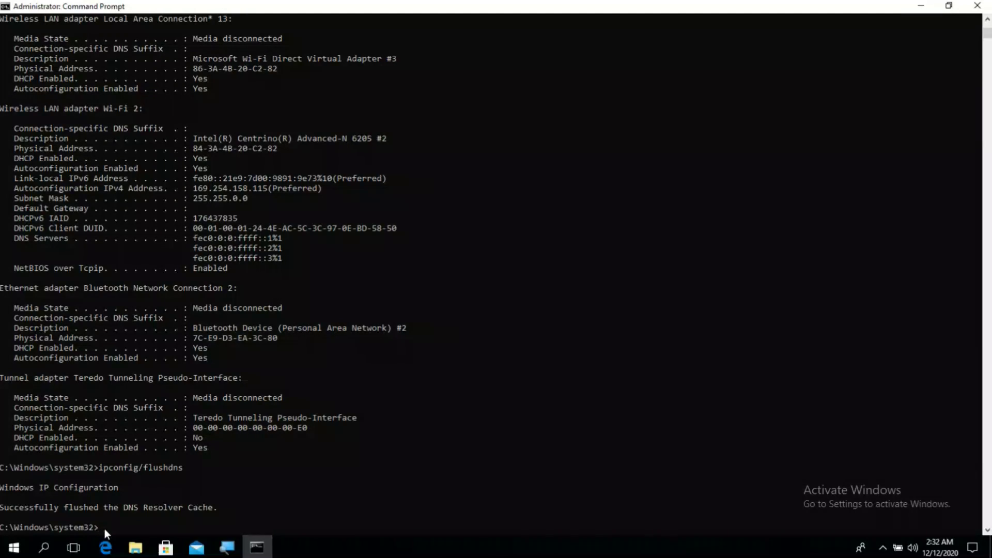
text(ipconfig)
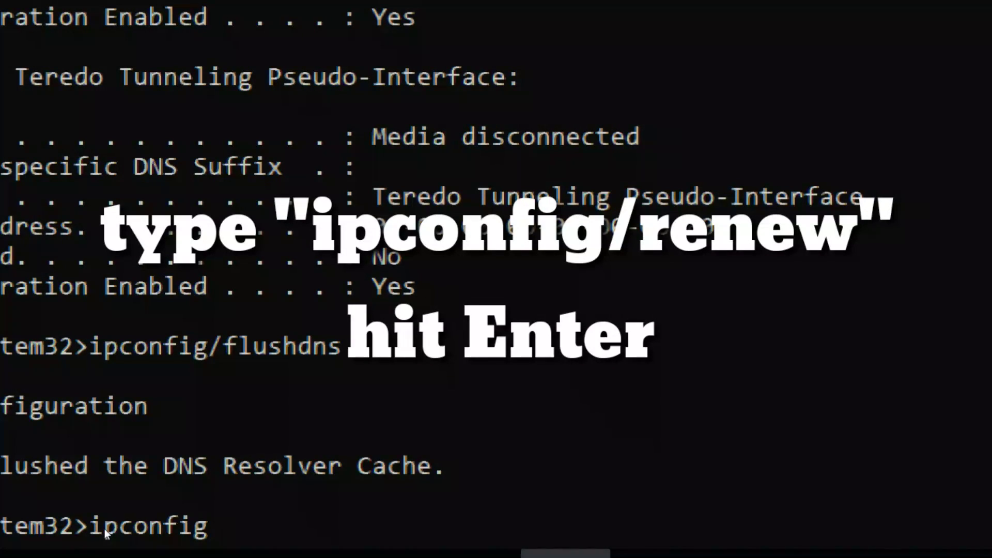
text(/renew)
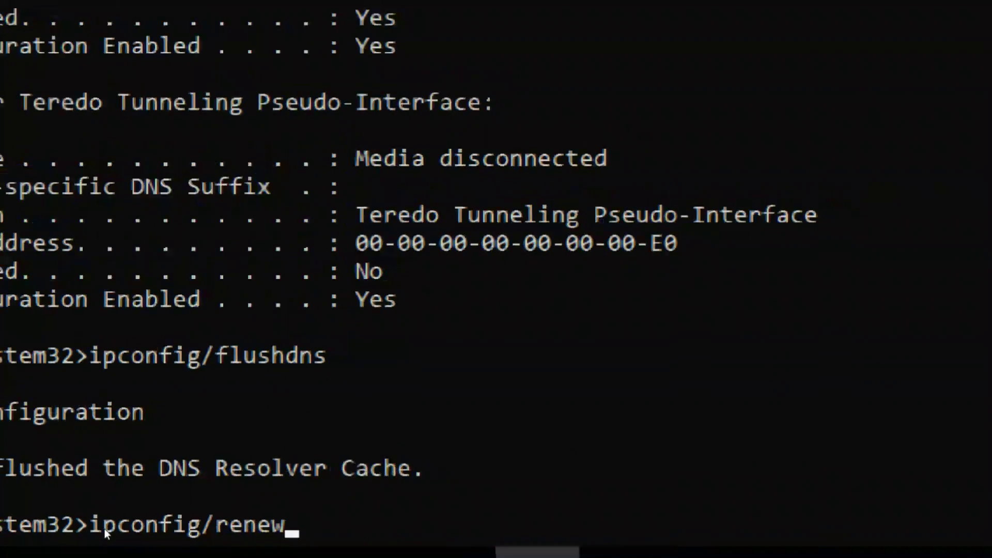
key(Return)
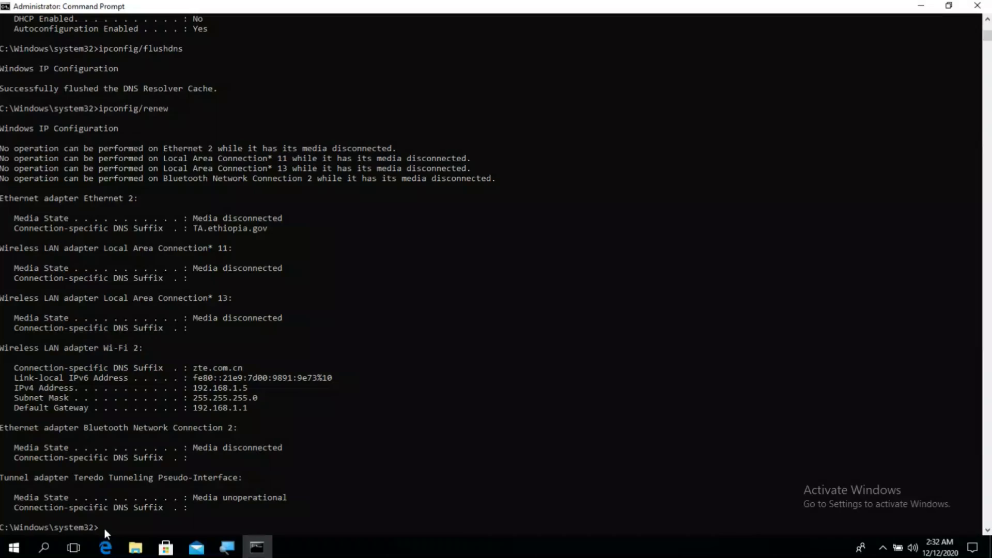
- Run 'netsh int ip set dns' and 'netsh winsock reset', then close the administrator console
text(nets)
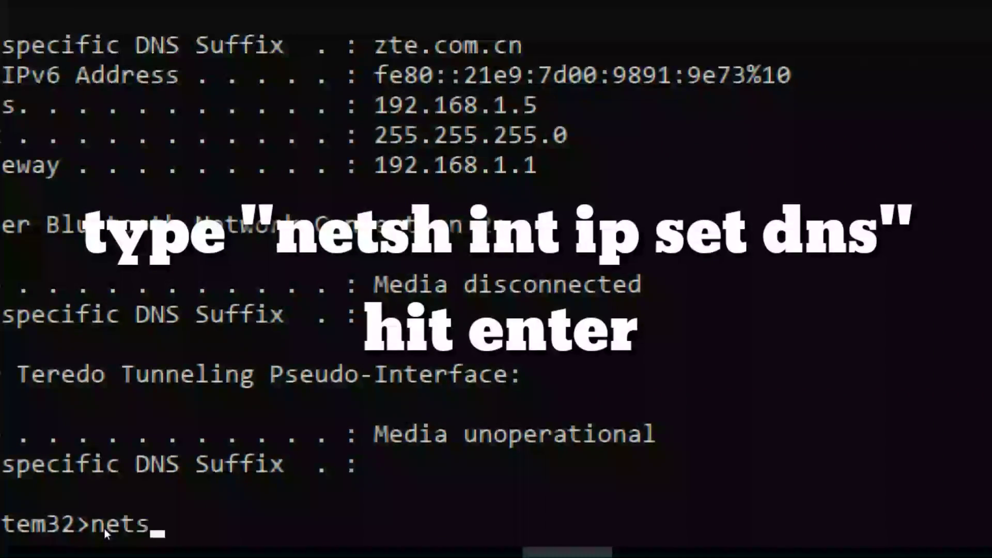
text(h in)
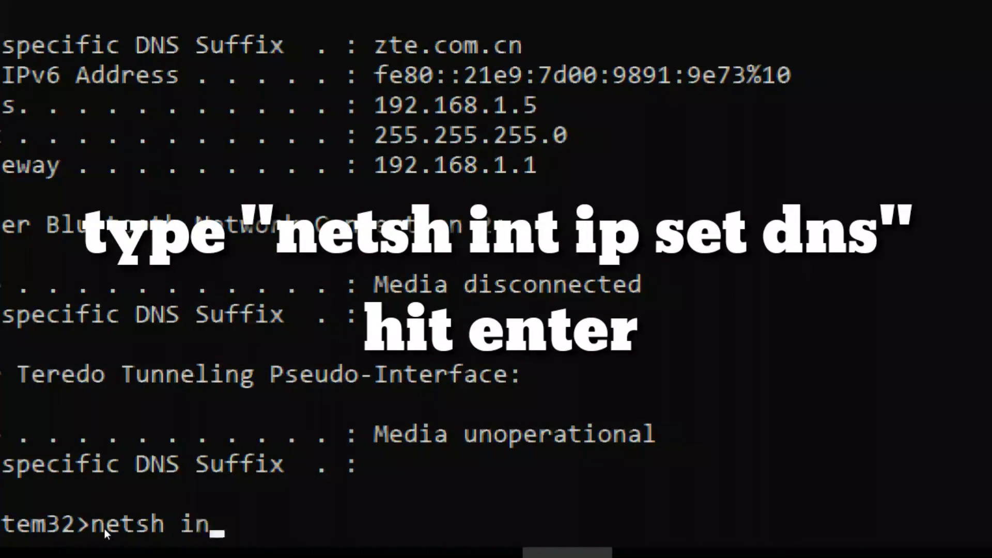
text(t ip)
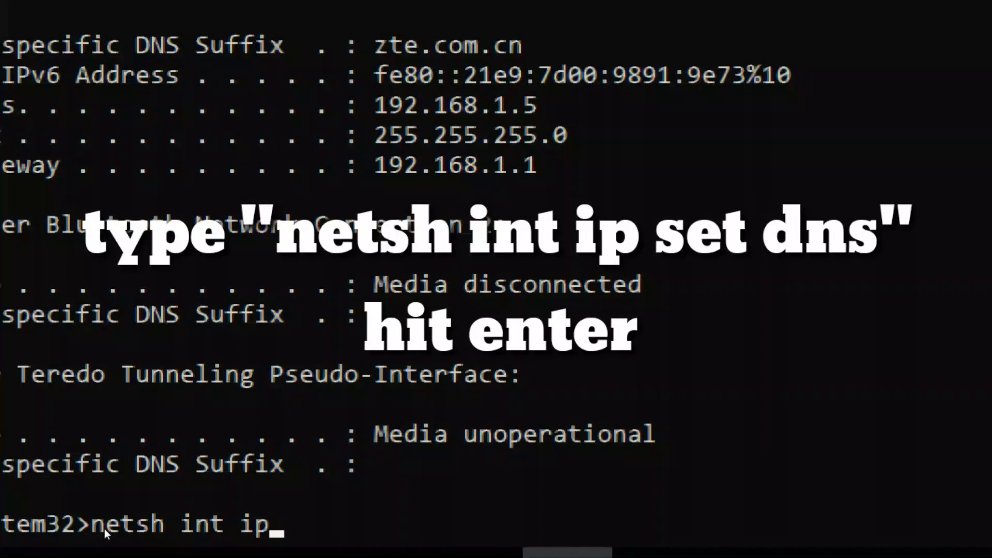
text( set dns)
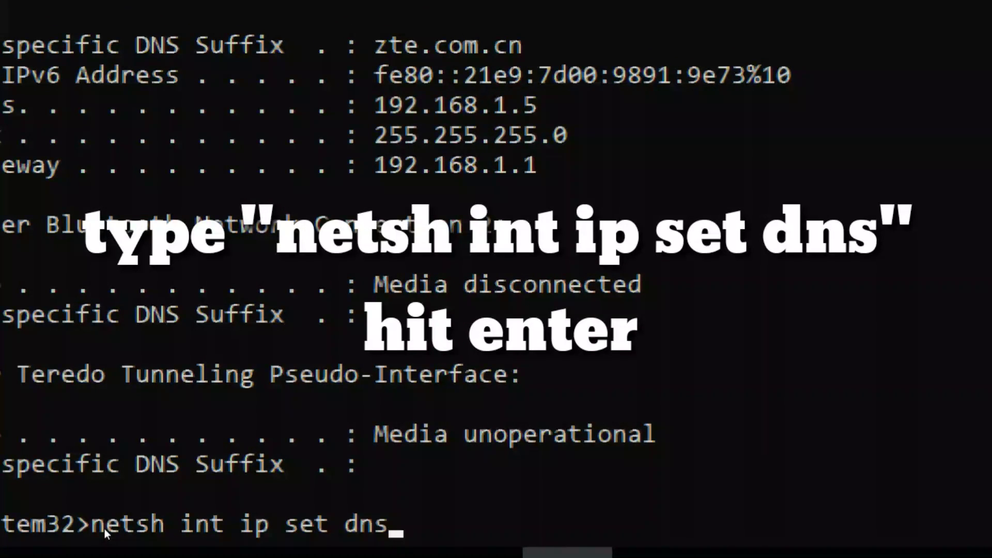
key(Return)
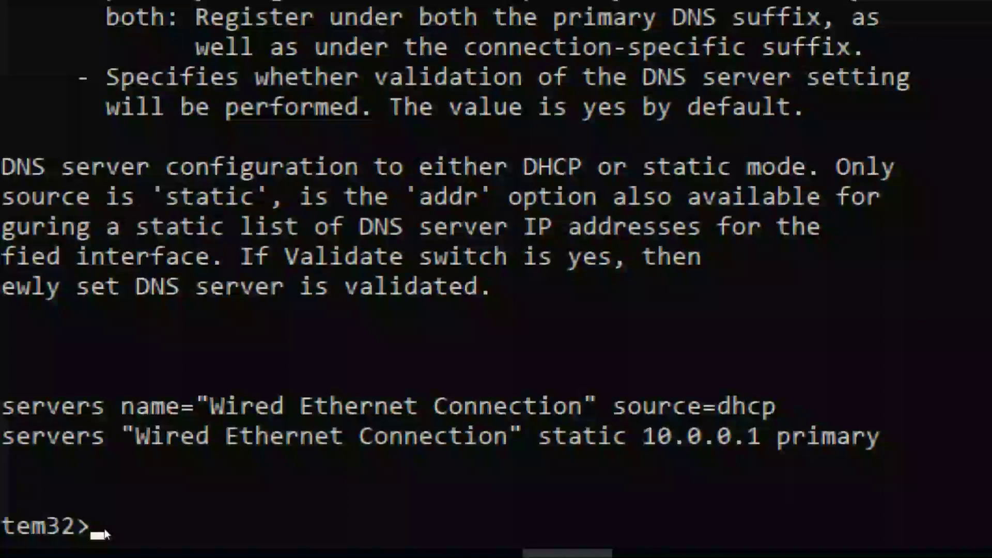
text(netsh)
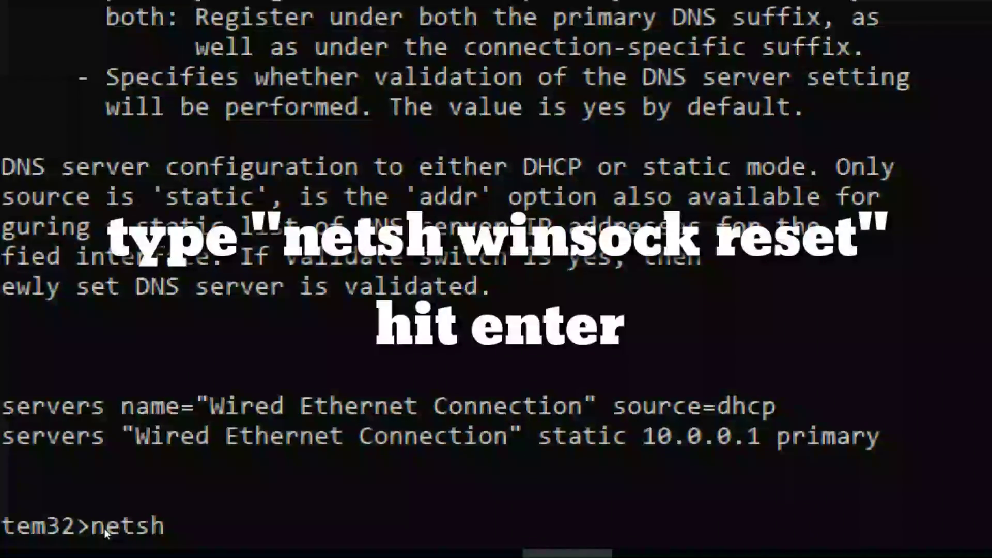
text( winso)
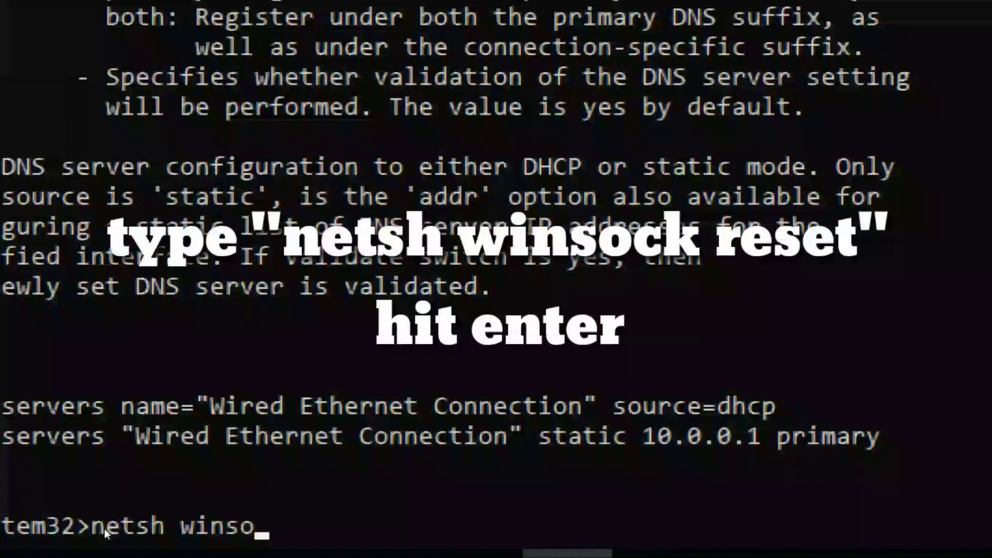
text(ck )
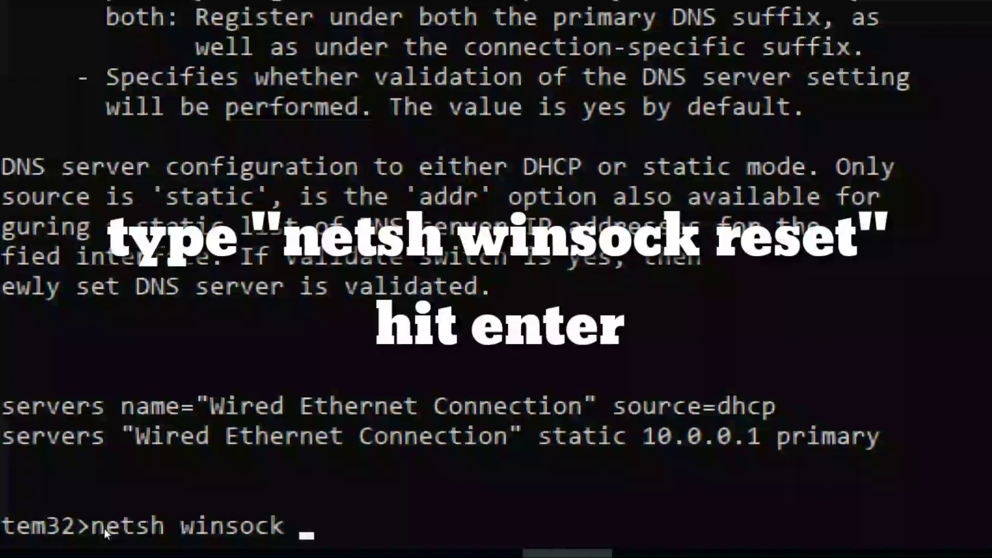
text(reset)
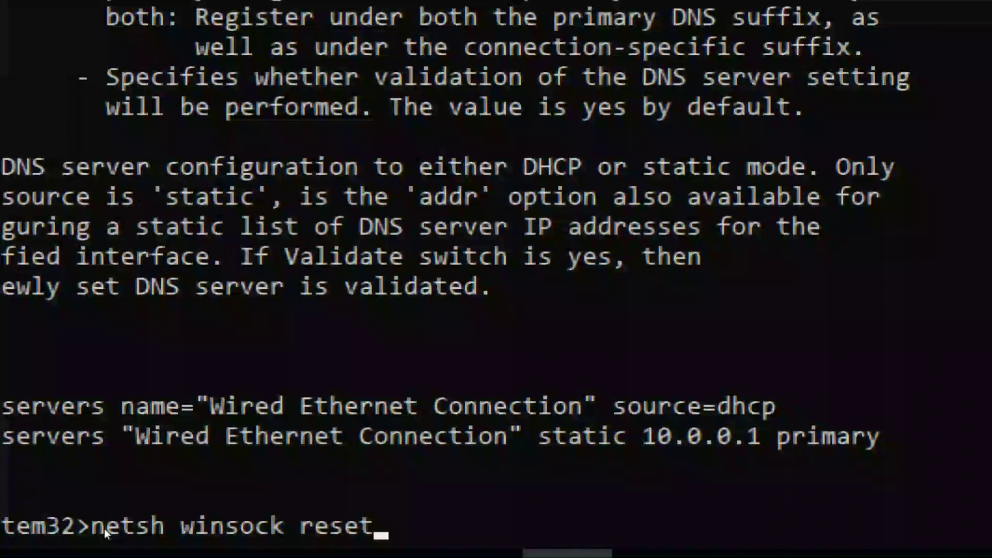
key(Return)
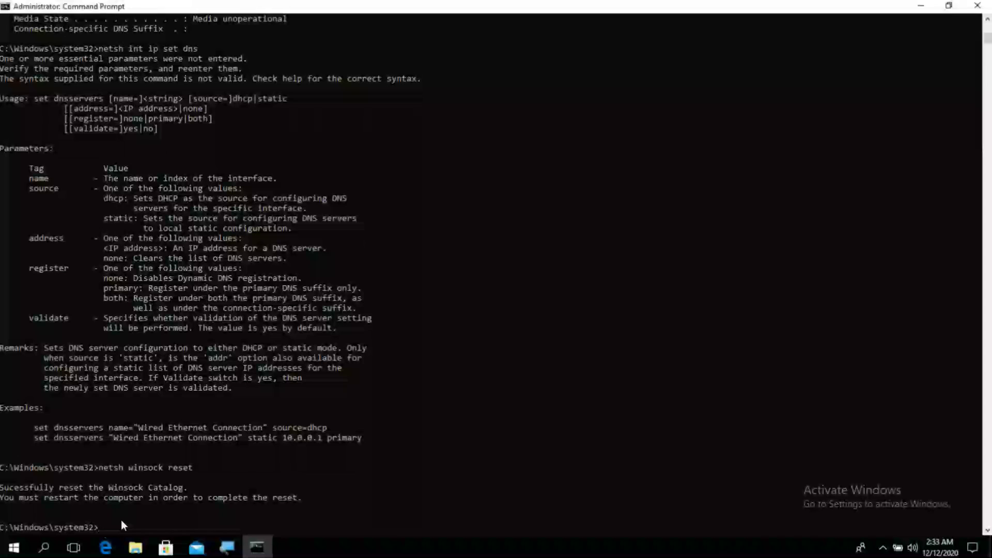
click(977, 6)
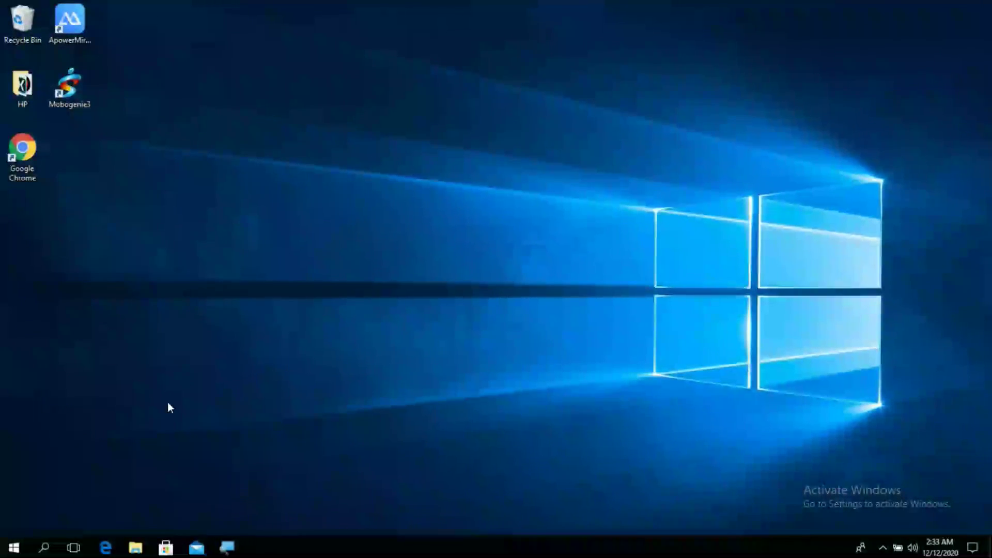